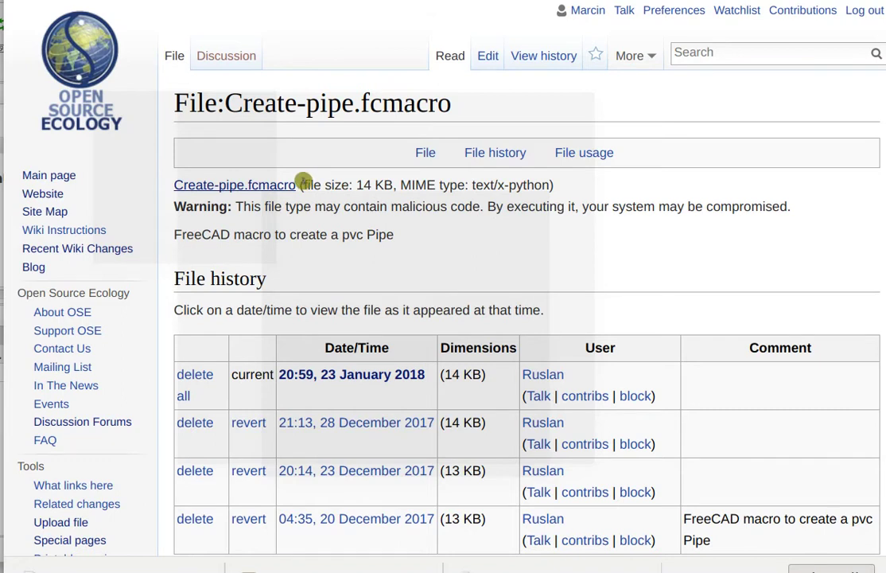
Save the wiki's Create-pipe.fcmacro link target to the Desktop
{"action": "right_click", "coordinate": [213, 191]}
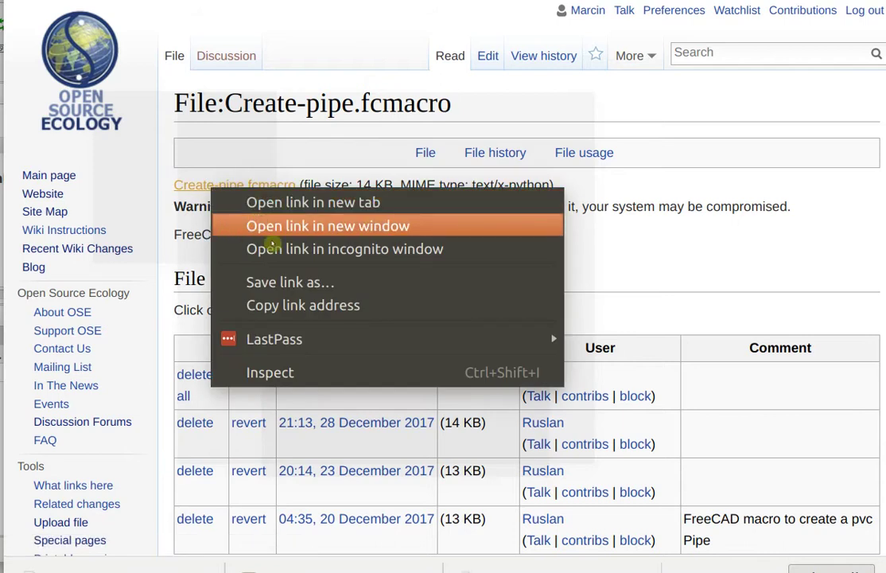
{"action": "left_click", "coordinate": [298, 284]}
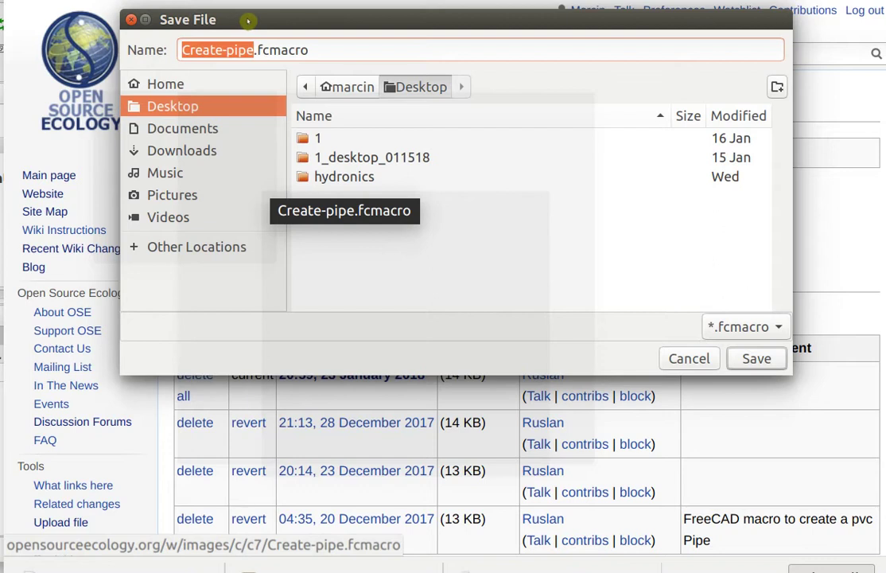
{"action": "left_click_drag", "start_coordinate": [208, 24], "coordinate": [167, 37]}
{"action": "left_click", "coordinate": [716, 372]}
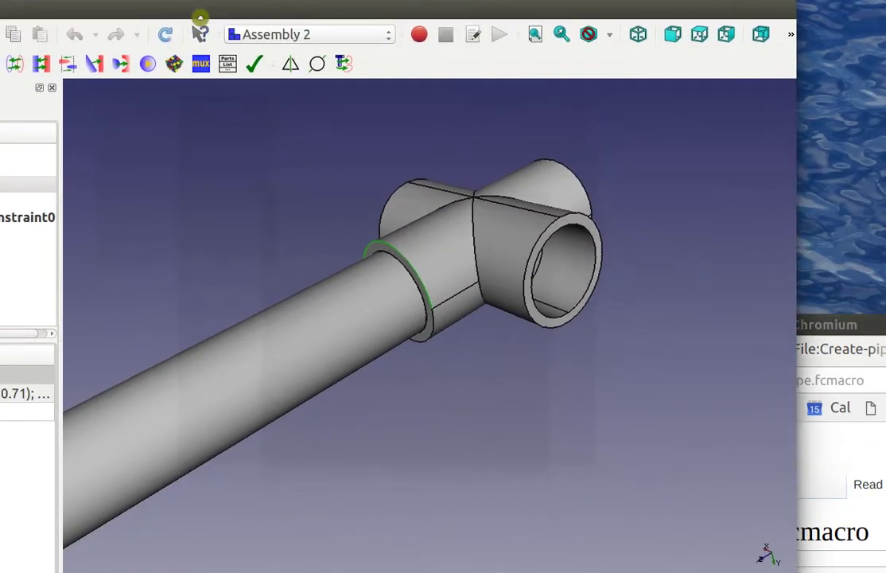
Check FreeCAD's macro path under Preferences > General > Macro, which points to the hidden .FreeCAD folder
{"action": "left_click", "coordinate": [156, 0]}
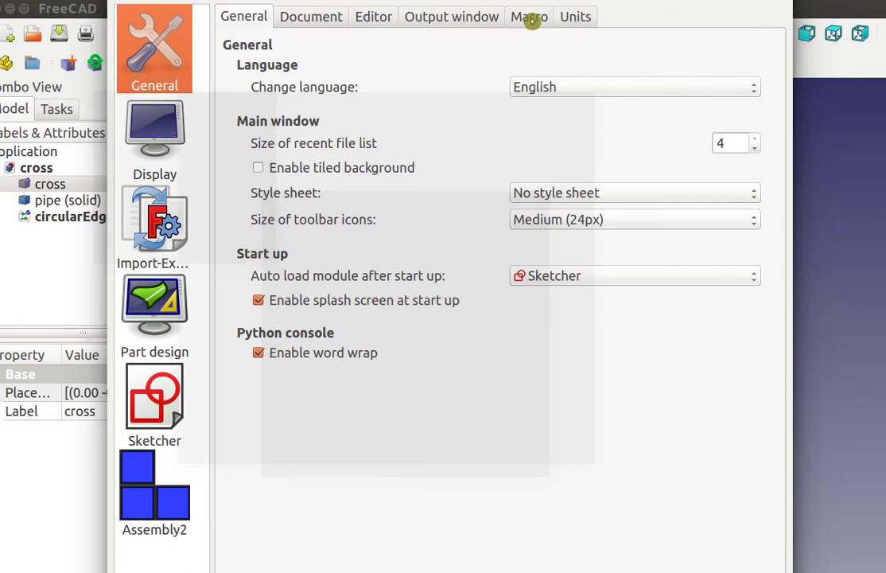
{"action": "left_click", "coordinate": [530, 17]}
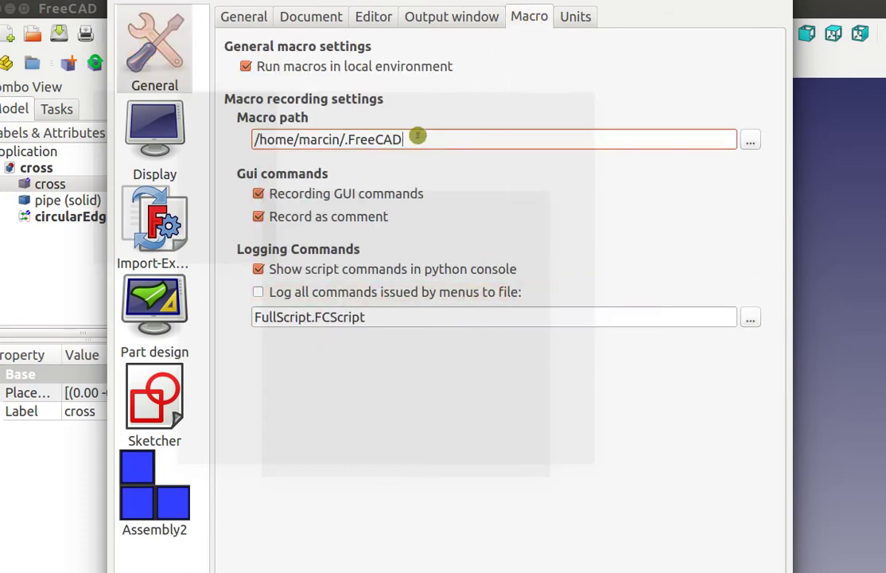
{"action": "left_click_drag", "start_coordinate": [419, 139], "coordinate": [242, 137]}
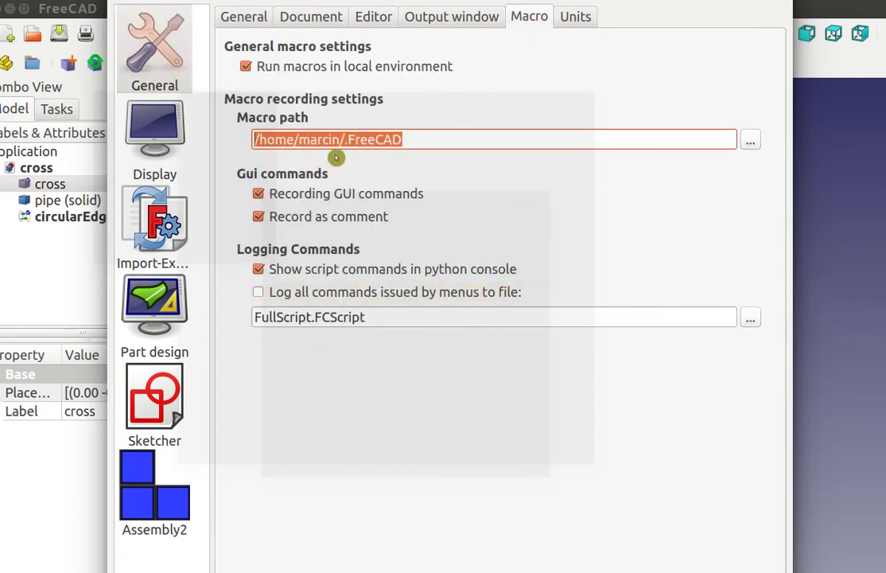
{"action": "left_click", "coordinate": [447, 137]}
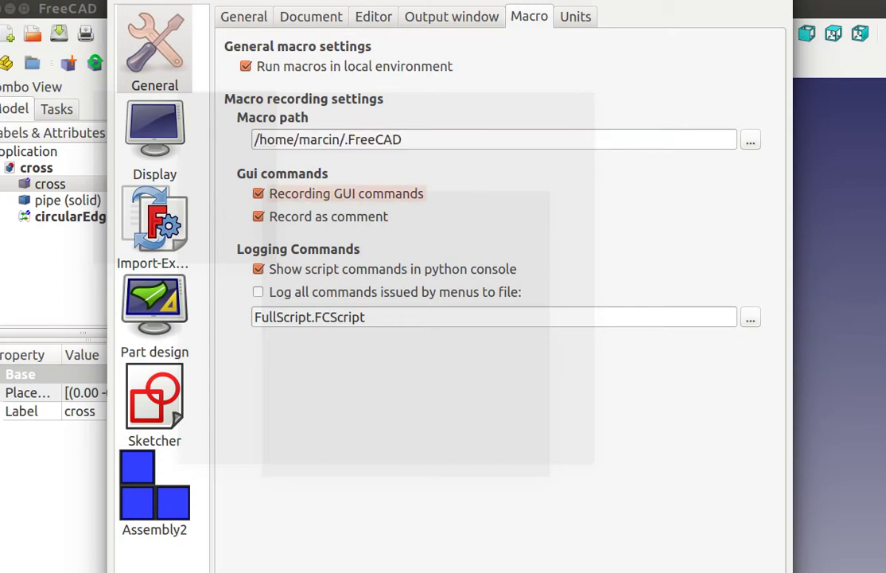
{"action": "key", "text": "alt+Tab"}
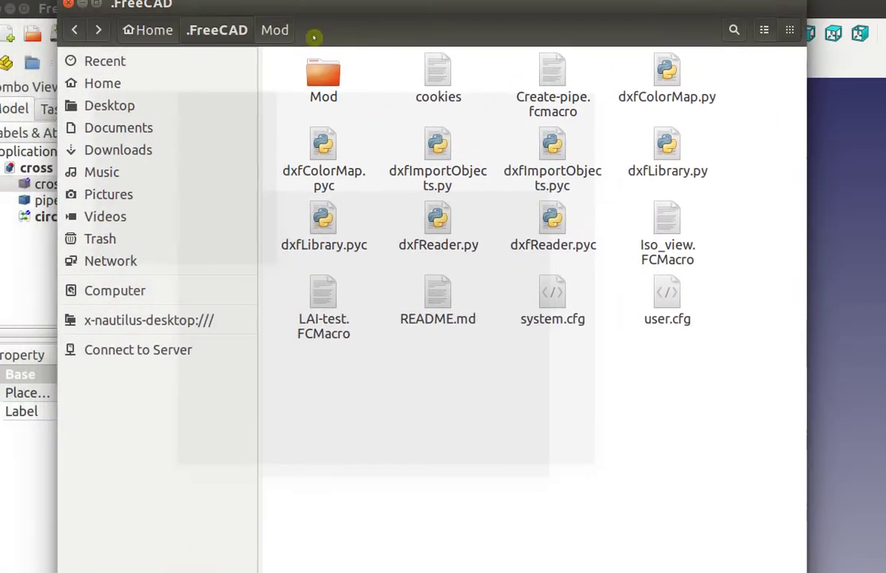
Browse from Computer into home and the user's home folder in Nautilus
{"action": "left_click", "coordinate": [118, 292]}
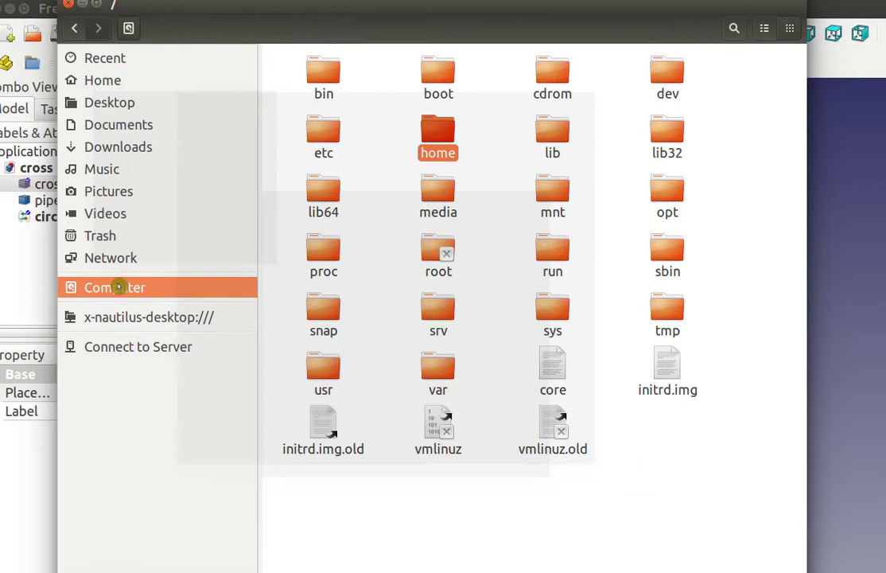
{"action": "double_click", "coordinate": [437, 134]}
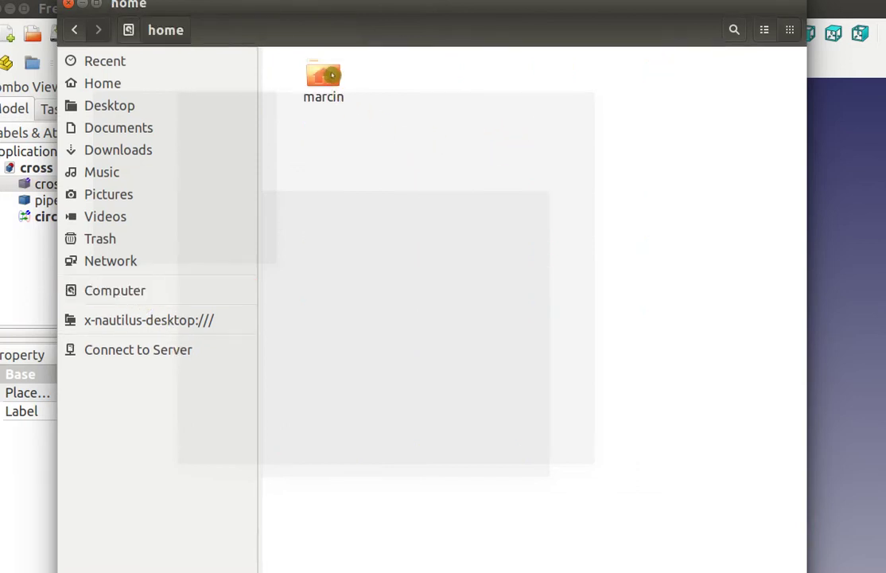
{"action": "double_click", "coordinate": [330, 76]}
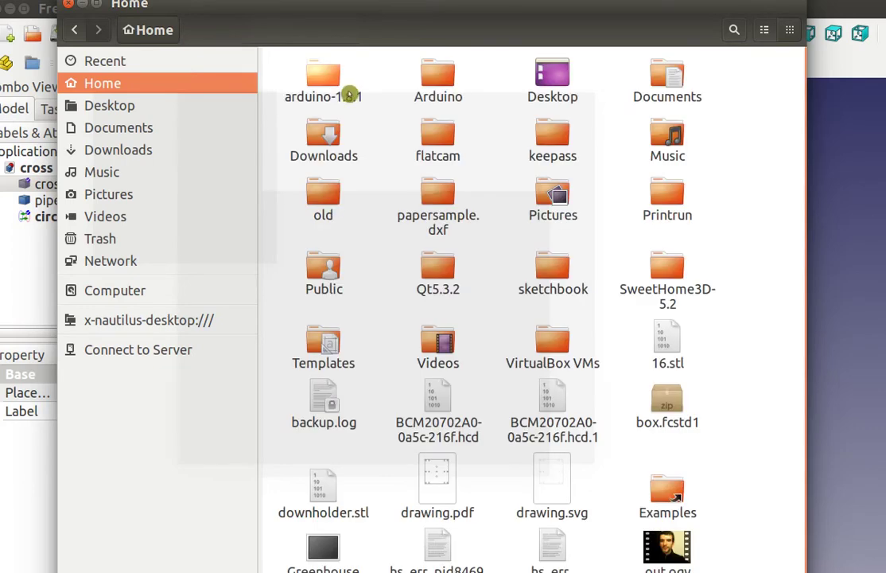
{"action": "left_click_drag", "start_coordinate": [449, 10], "coordinate": [427, 18]}
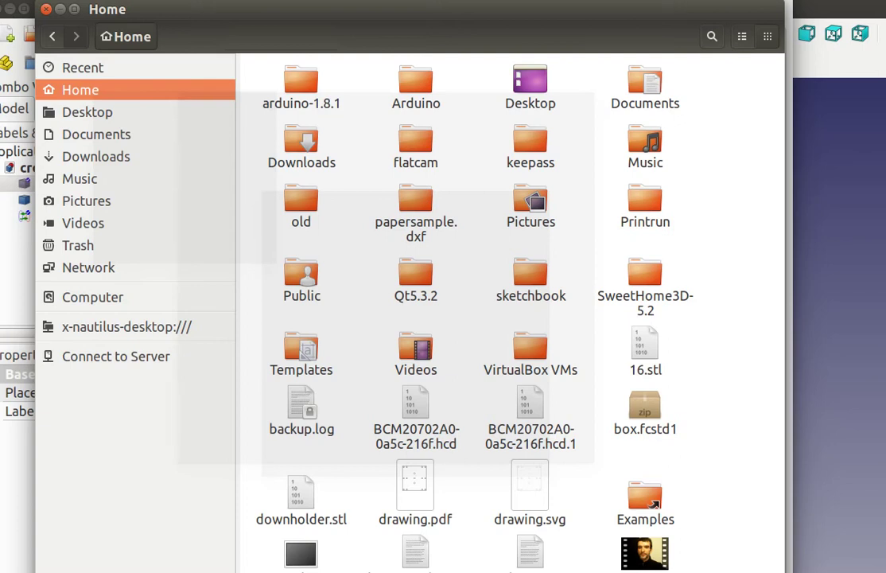
Show hidden files with Ctrl+H and open the .FreeCAD folder
{"action": "key", "text": "ctrl+h"}
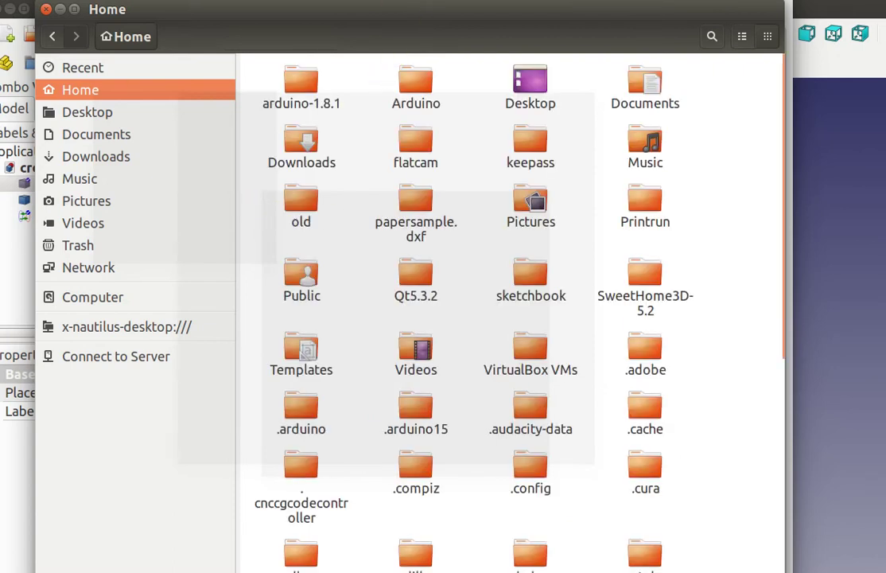
{"action": "left_click_drag", "start_coordinate": [378, 11], "coordinate": [336, 0]}
{"action": "scroll", "coordinate": [478, 318], "scroll_direction": "down", "scroll_amount": 2}
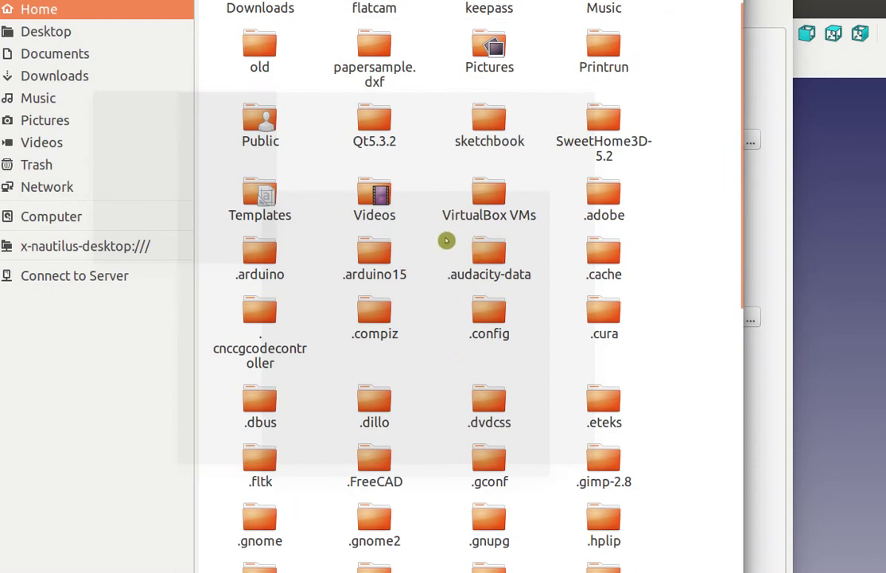
{"action": "scroll", "coordinate": [461, 362], "scroll_direction": "down", "scroll_amount": 4}
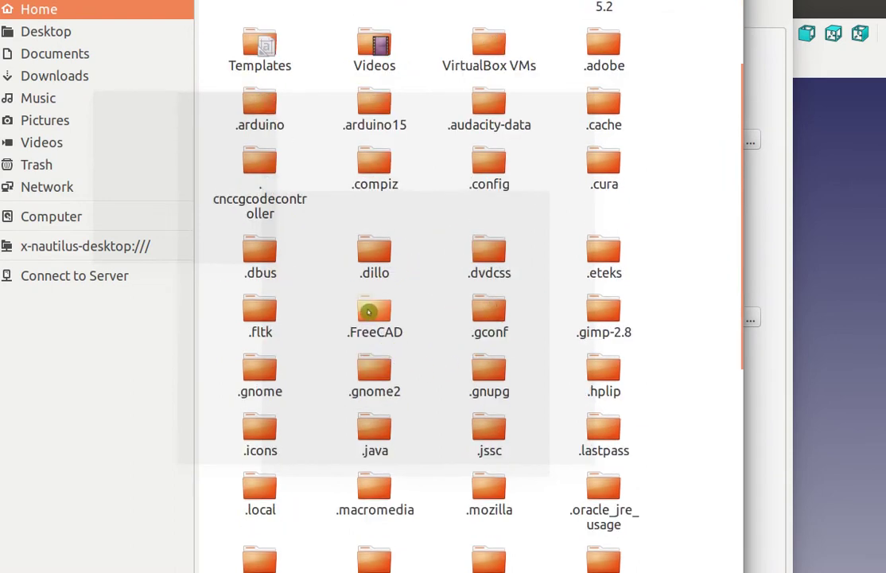
{"action": "double_click", "coordinate": [369, 313]}
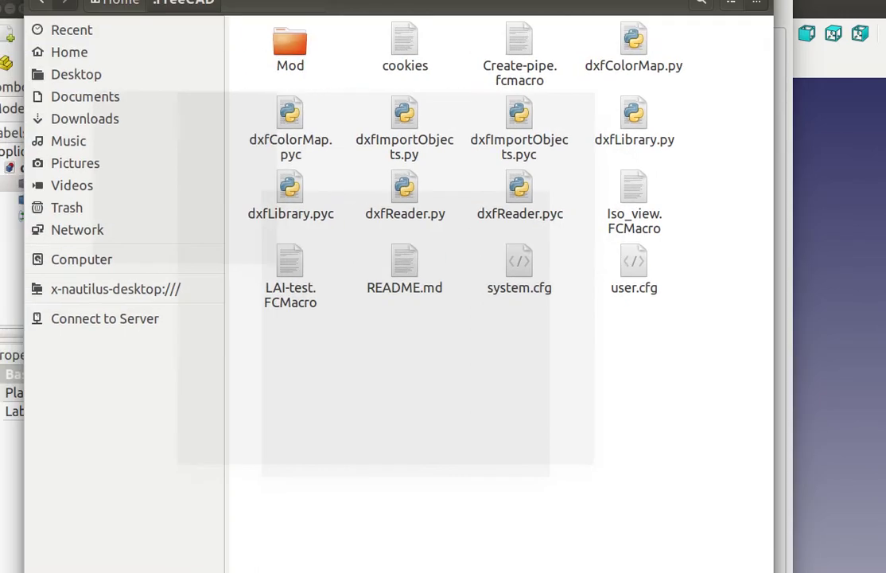
Drop the Desktop's Create-pipe.fcmacro into .FreeCAD, skipping replacement of the existing copy
{"action": "left_click", "coordinate": [509, 44]}
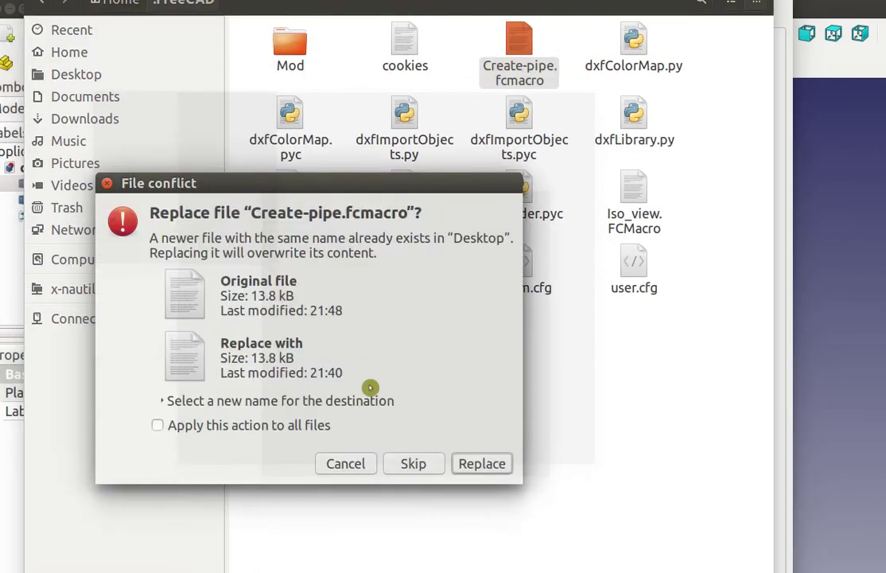
{"action": "left_click", "coordinate": [400, 464]}
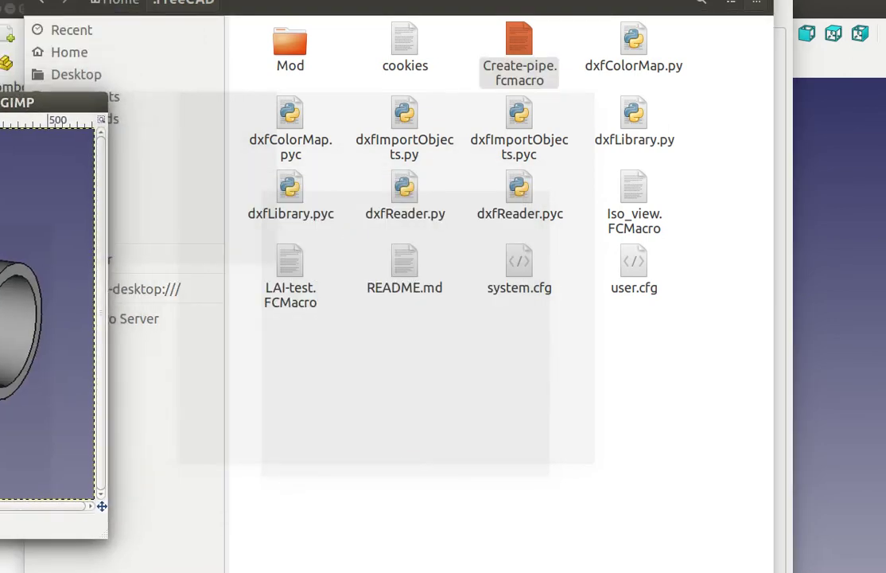
{"action": "left_click_drag", "start_coordinate": [16, 80], "coordinate": [511, 366]}
{"action": "left_click_drag", "start_coordinate": [390, 302], "coordinate": [356, 142]}
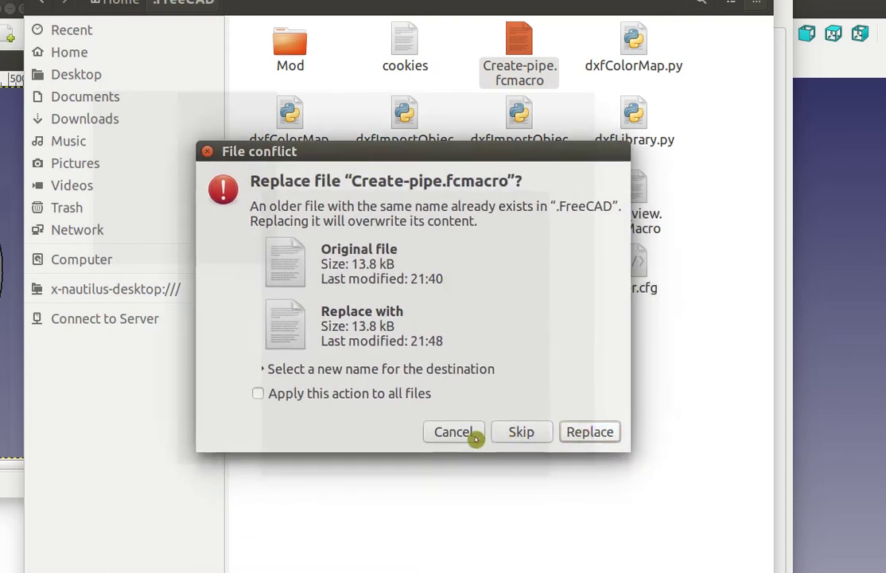
{"action": "left_click", "coordinate": [513, 437]}
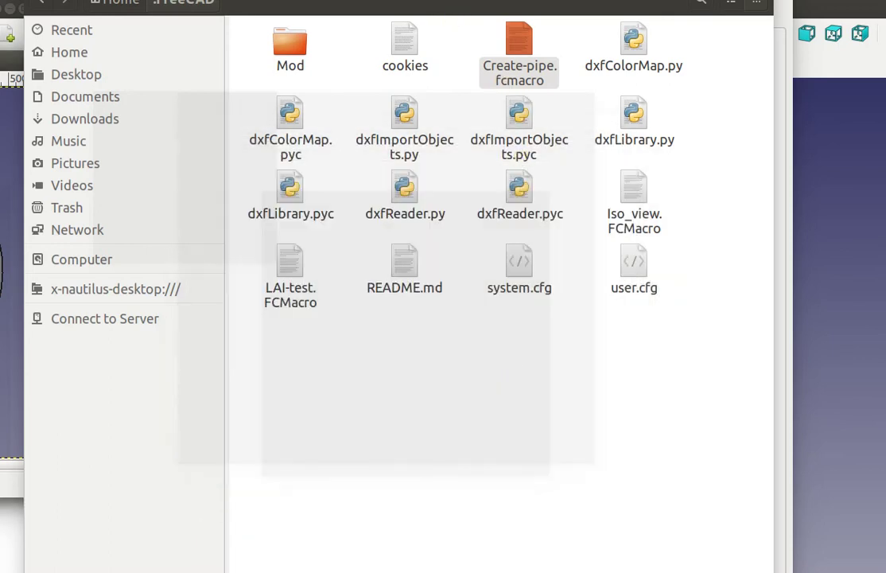
{"action": "left_click_drag", "start_coordinate": [439, 0], "coordinate": [482, 171]}
Close FreeCAD's Preferences window and orbit the cross fitting into view
{"action": "left_click", "coordinate": [759, 101]}
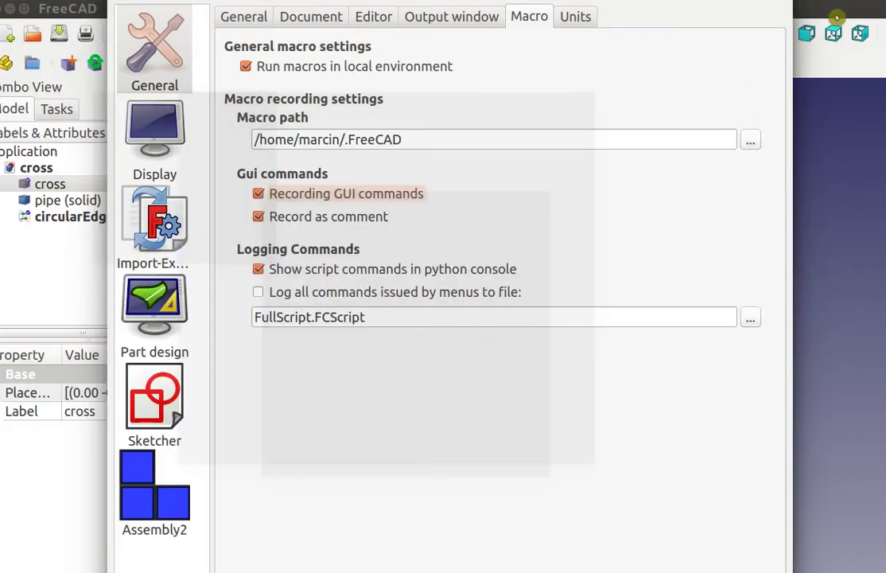
{"action": "left_click_drag", "start_coordinate": [191, 3], "coordinate": [204, 37]}
{"action": "left_click", "coordinate": [132, 21]}
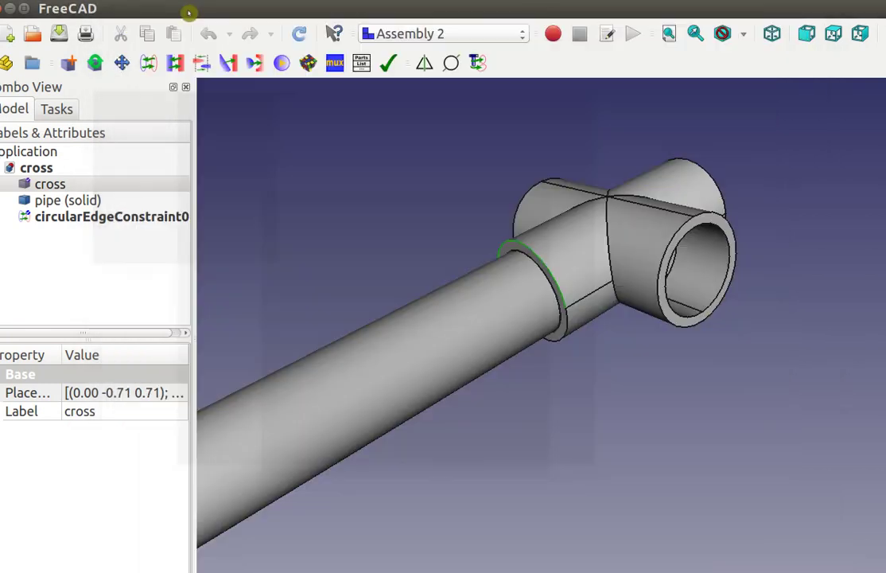
{"action": "middle_click_drag", "start_coordinate": [365, 230], "coordinate": [650, 388]}
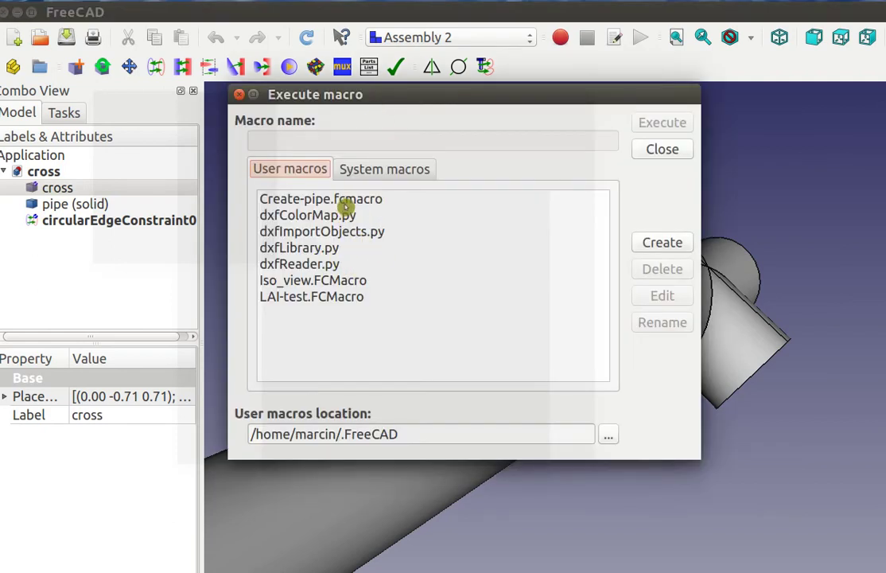
Execute Create-pipe.fcmacro with a 1/2" size to add pipe (solid)001
{"action": "left_click", "coordinate": [347, 206]}
{"action": "left_click", "coordinate": [672, 122]}
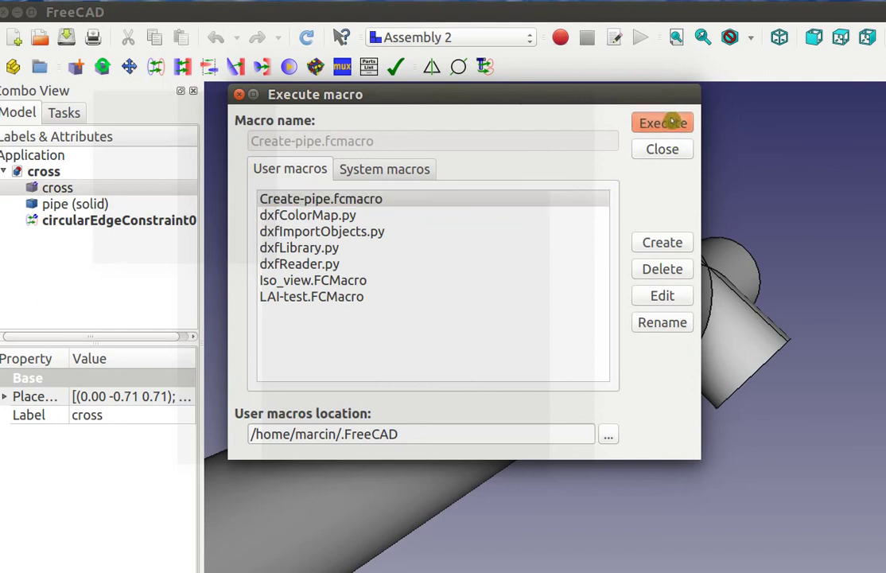
{"action": "left_click_drag", "start_coordinate": [300, 194], "coordinate": [455, 152]}
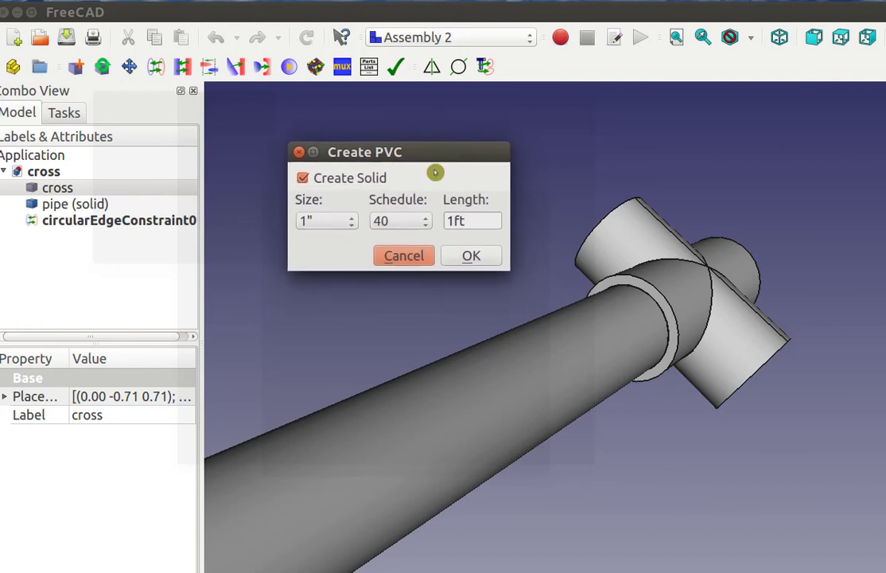
{"action": "left_click", "coordinate": [346, 223]}
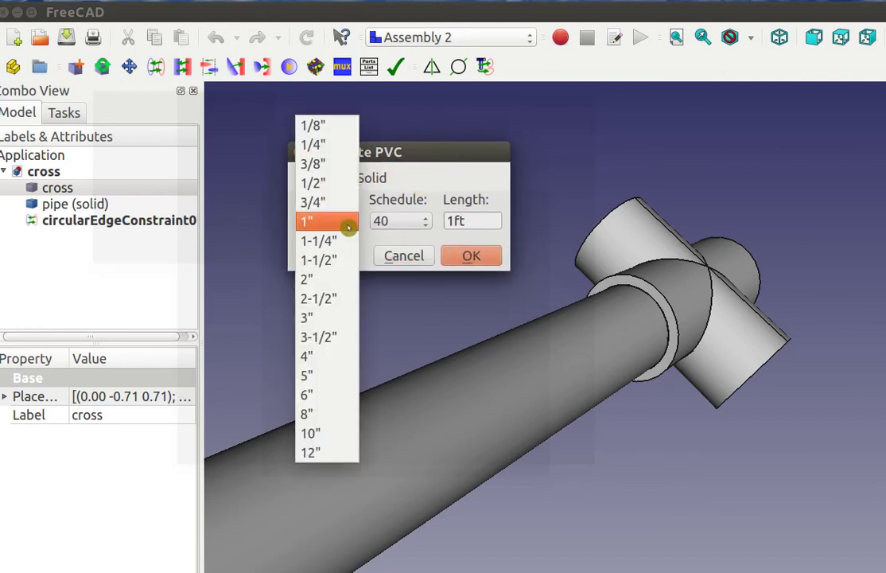
{"action": "left_click", "coordinate": [342, 181]}
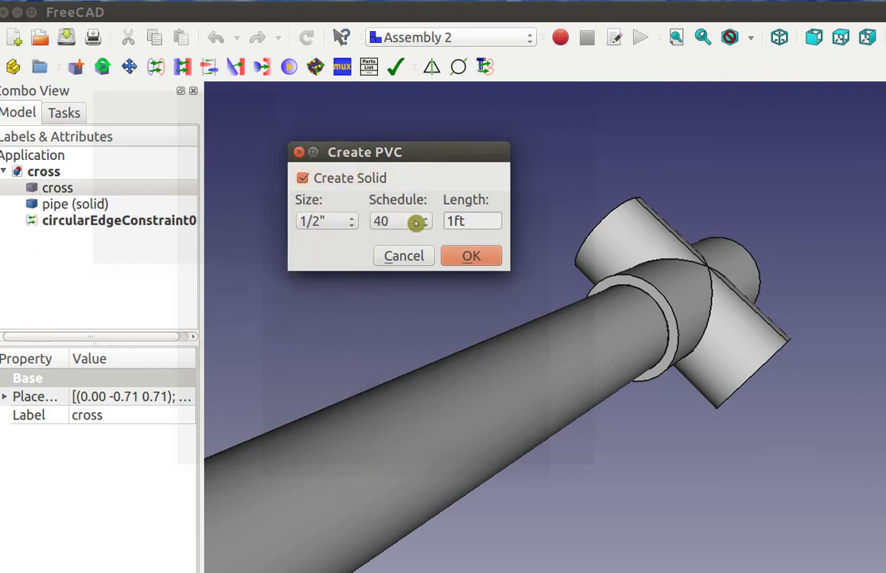
{"action": "left_click", "coordinate": [467, 261]}
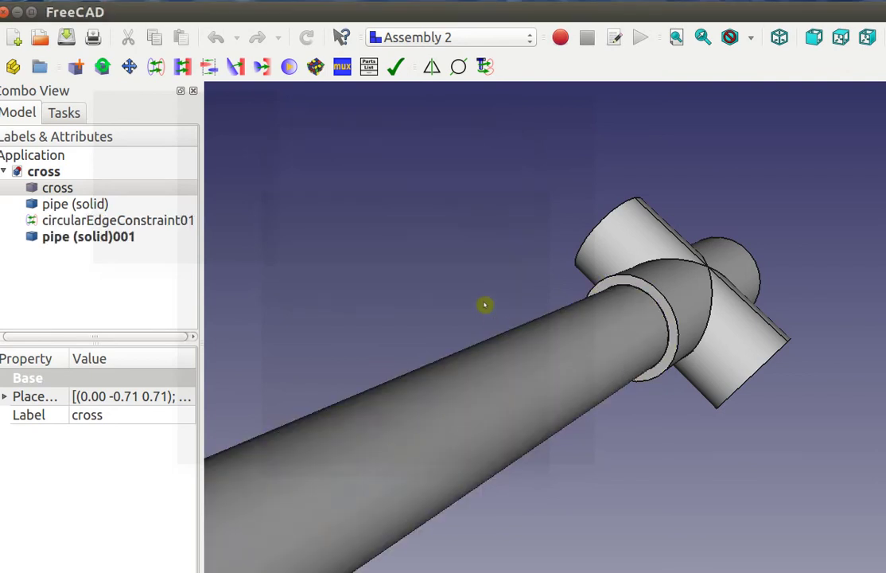
{"action": "middle_click_drag", "start_coordinate": [484, 305], "coordinate": [552, 288]}
Hide the original pipe (solid) with Space and turn the cross fitting to face front-on
{"action": "scroll", "coordinate": [553, 288], "scroll_direction": "down", "scroll_amount": 5}
{"action": "left_click", "coordinate": [561, 293]}
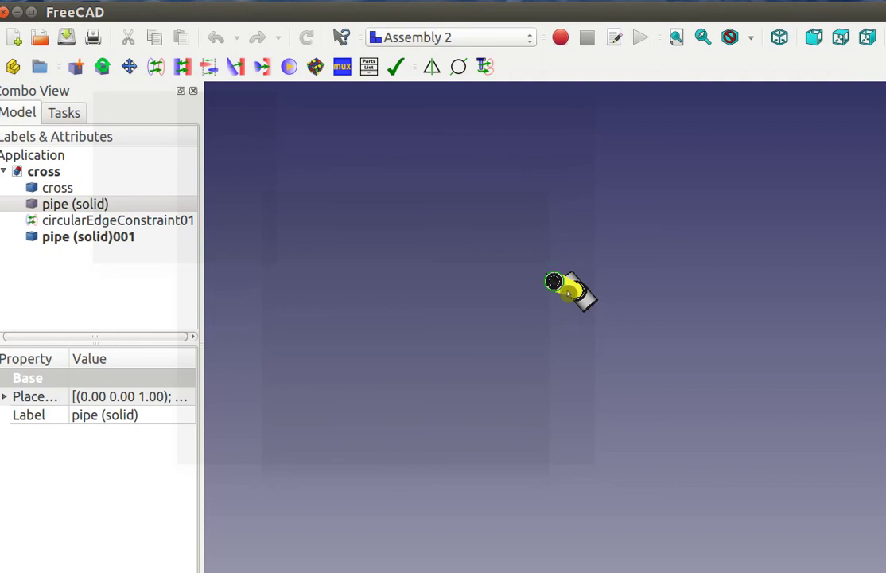
{"action": "left_click", "coordinate": [630, 293]}
{"action": "middle_click_drag", "start_coordinate": [652, 306], "coordinate": [534, 365]}
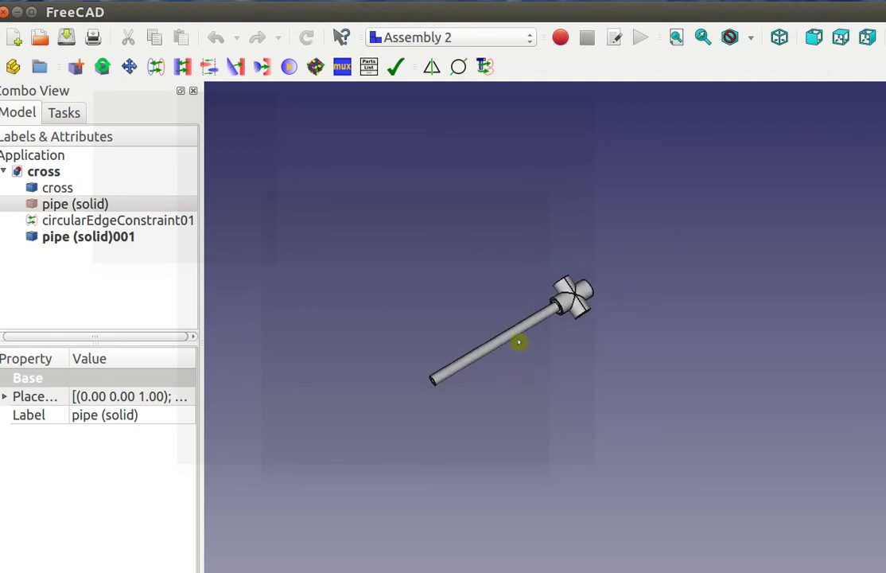
{"action": "scroll", "coordinate": [525, 341], "scroll_direction": "up", "scroll_amount": 5}
{"action": "scroll", "coordinate": [564, 311], "scroll_direction": "down", "scroll_amount": 2}
{"action": "key", "text": "space"}
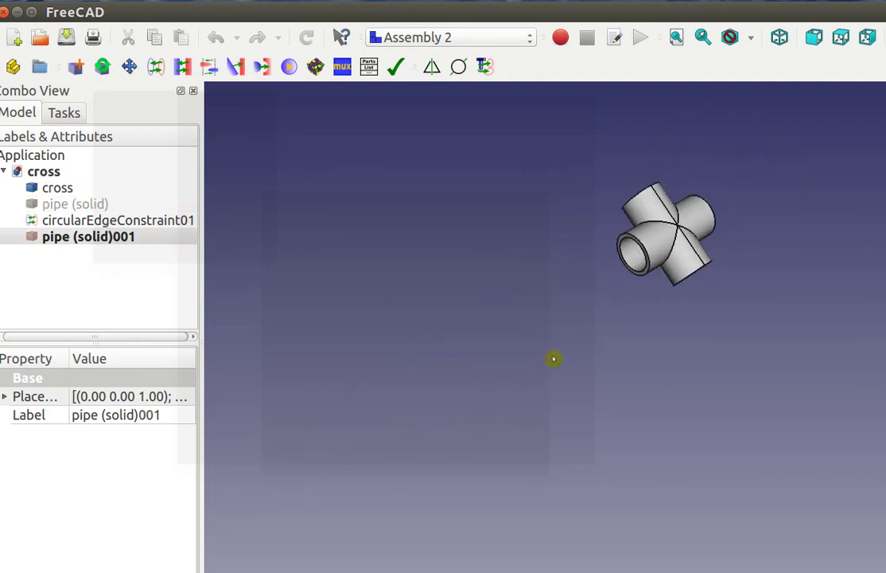
{"action": "middle_click_drag", "start_coordinate": [817, 290], "coordinate": [584, 282]}
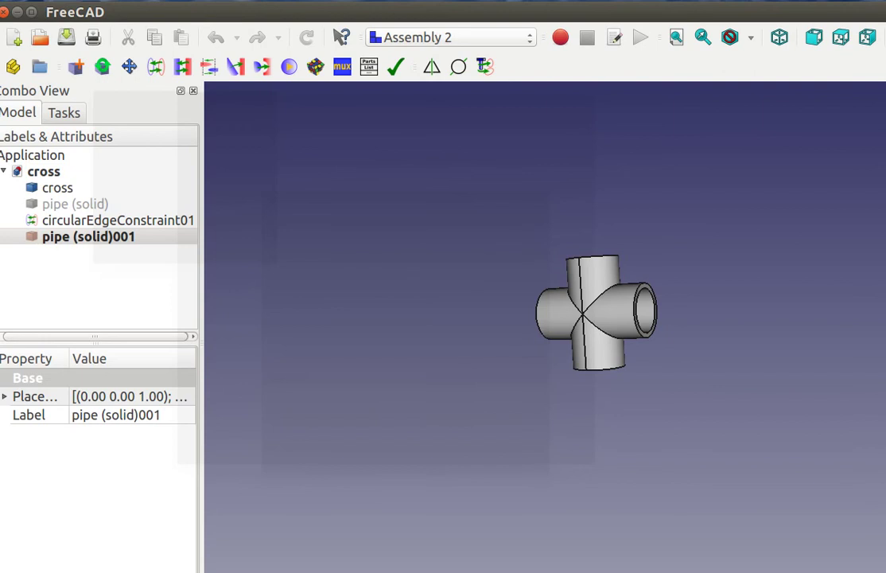
Run Create-pipe.fcmacro again with a 3/8" size and edited length, adding pipe (solid)002
{"action": "left_click", "coordinate": [614, 37]}
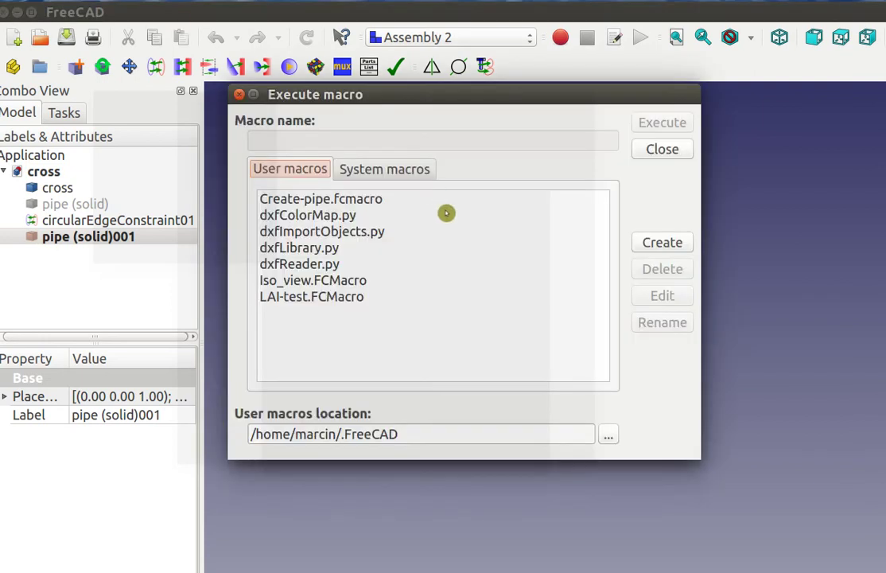
{"action": "left_click", "coordinate": [326, 201]}
{"action": "double_click", "coordinate": [326, 205]}
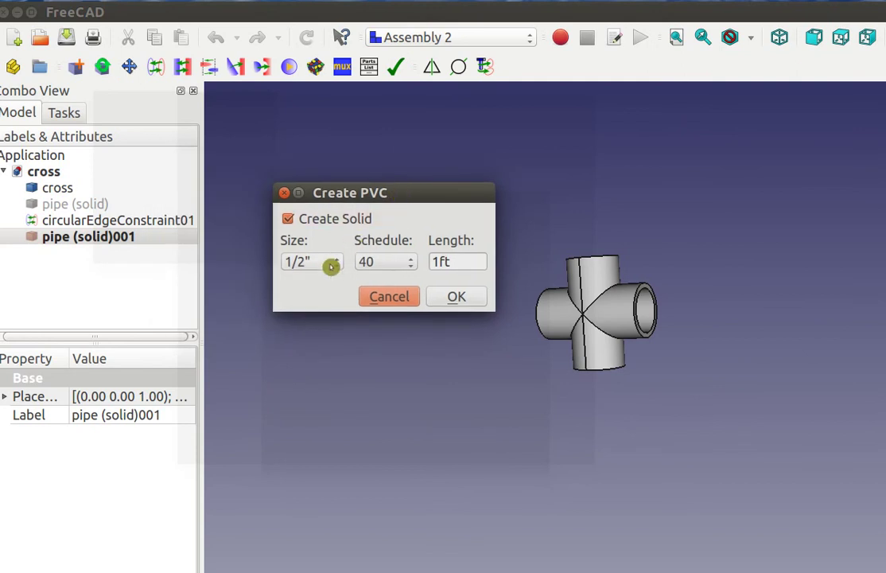
{"action": "left_click", "coordinate": [329, 263]}
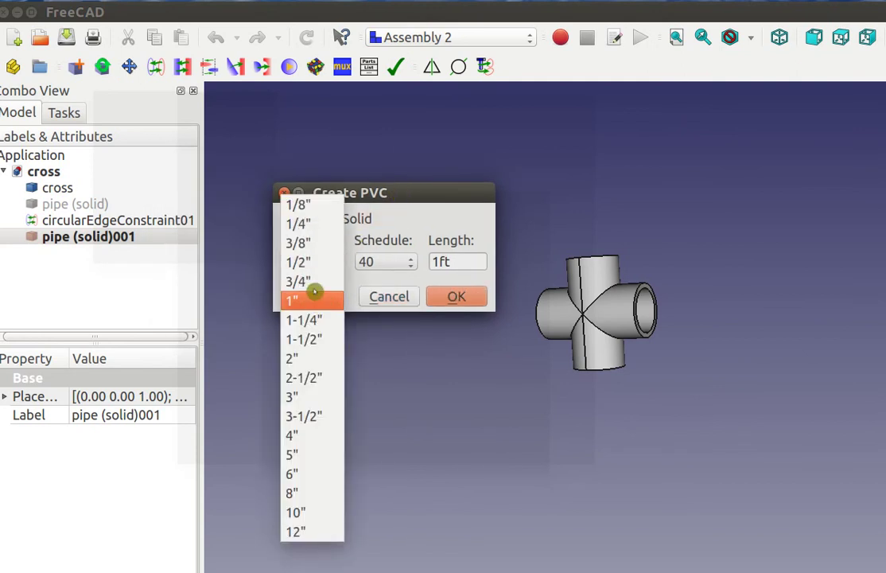
{"action": "left_click", "coordinate": [318, 243]}
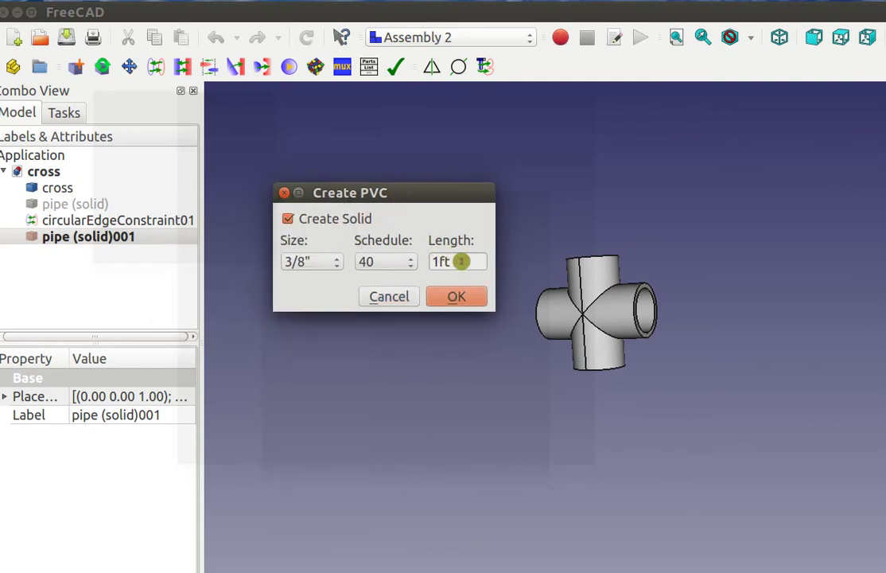
{"action": "left_click", "coordinate": [436, 263]}
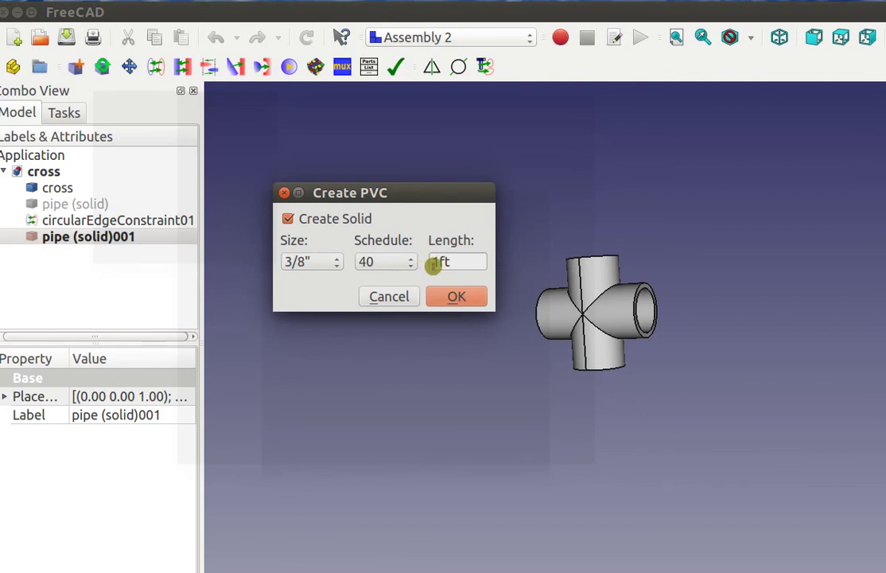
{"action": "left_click", "coordinate": [459, 300]}
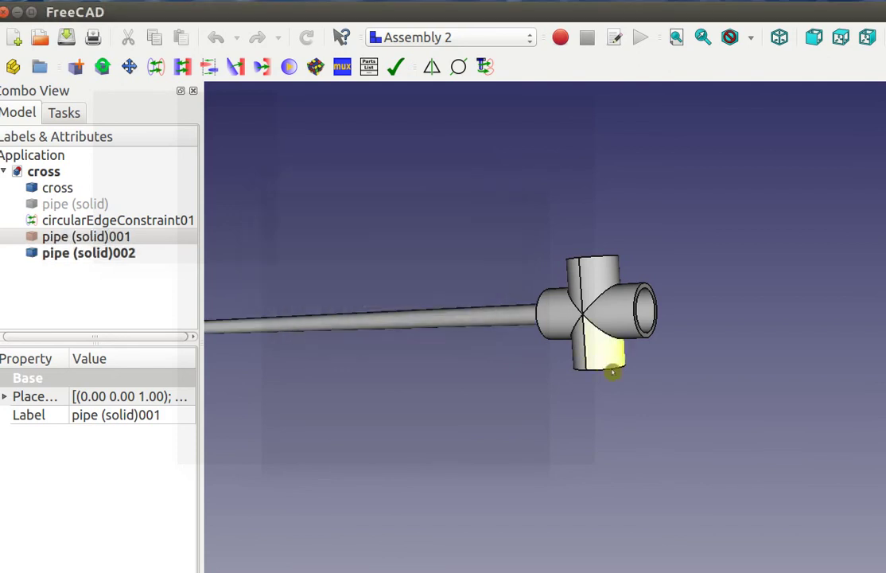
{"action": "middle_click_drag", "start_coordinate": [613, 370], "coordinate": [370, 342]}
Zoom in on the joint where the 3/8" pipe meets the cross fitting
{"action": "scroll", "coordinate": [605, 258], "scroll_direction": "up", "scroll_amount": 8}
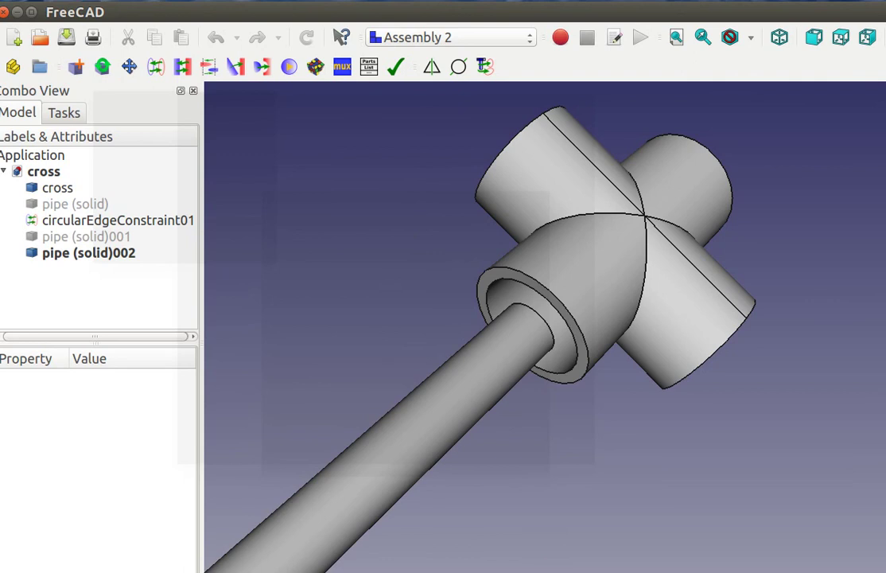